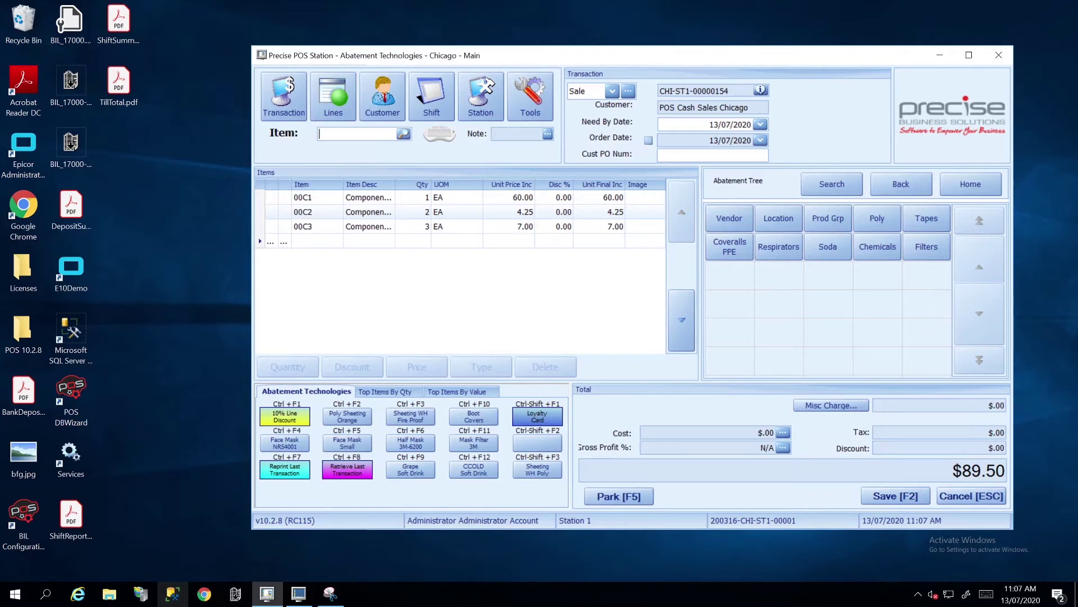
# Change the 00C3 line's type to Return with the return reason Damaged in Shipment.
pyautogui.click(368, 259)
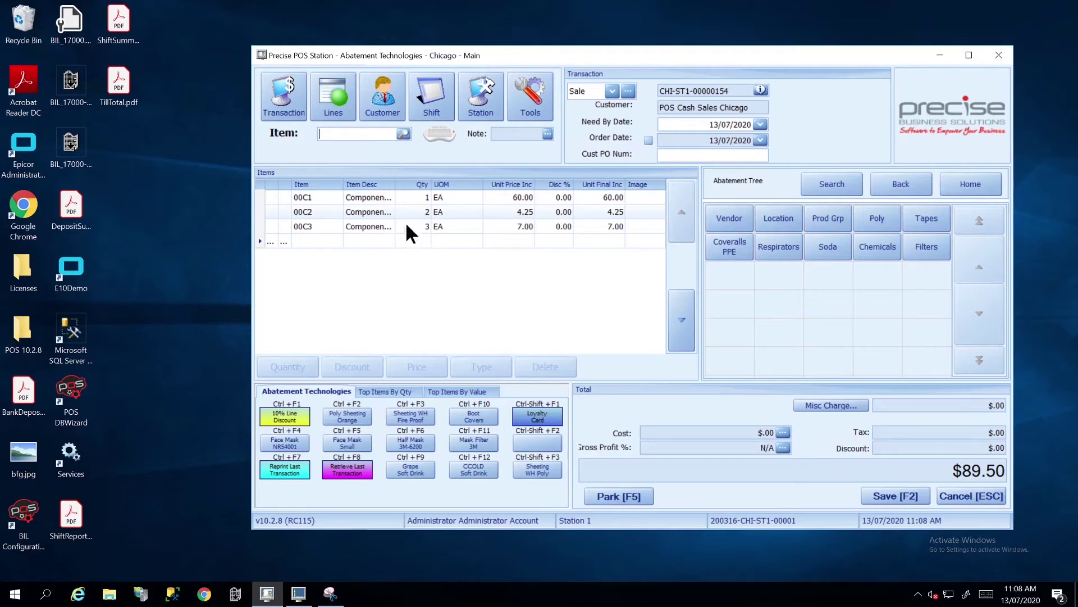
pyautogui.click(349, 227)
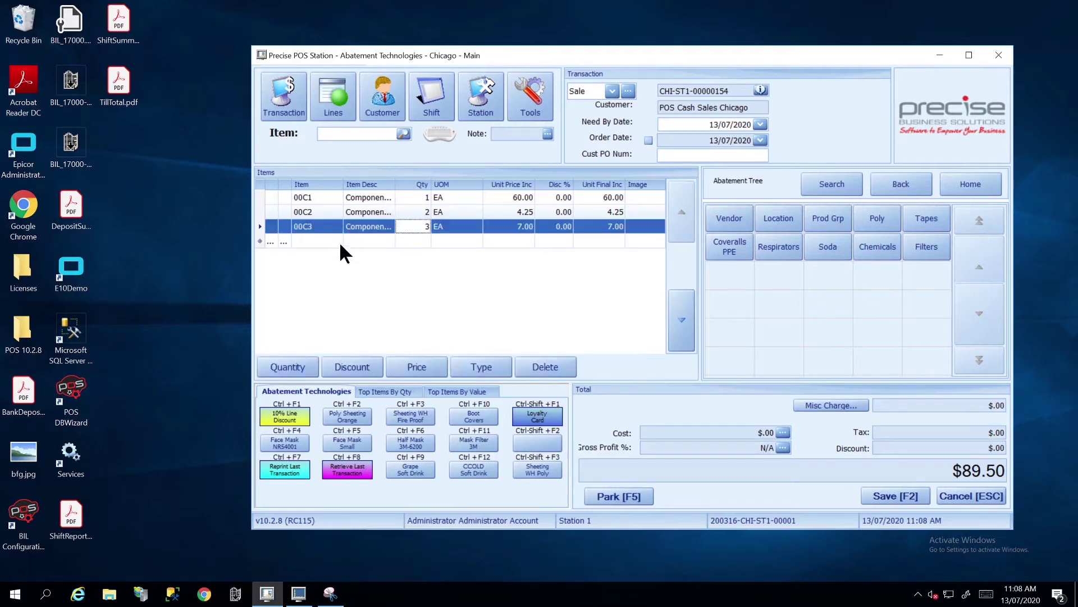
pyautogui.click(335, 106)
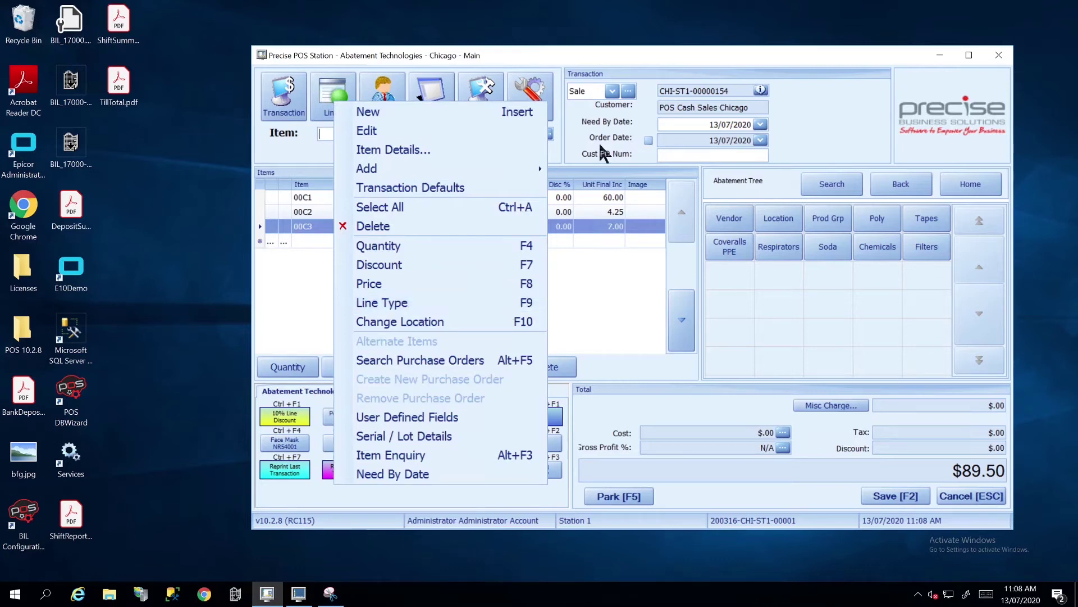
pyautogui.click(638, 56)
pyautogui.hotkey('ctrl', 't')
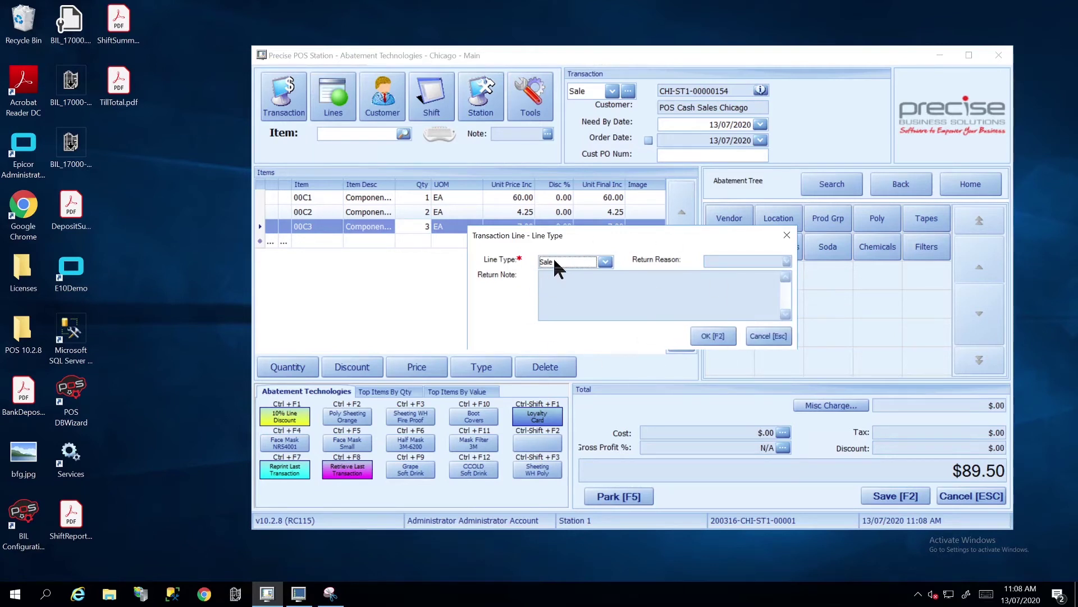
pyautogui.click(605, 260)
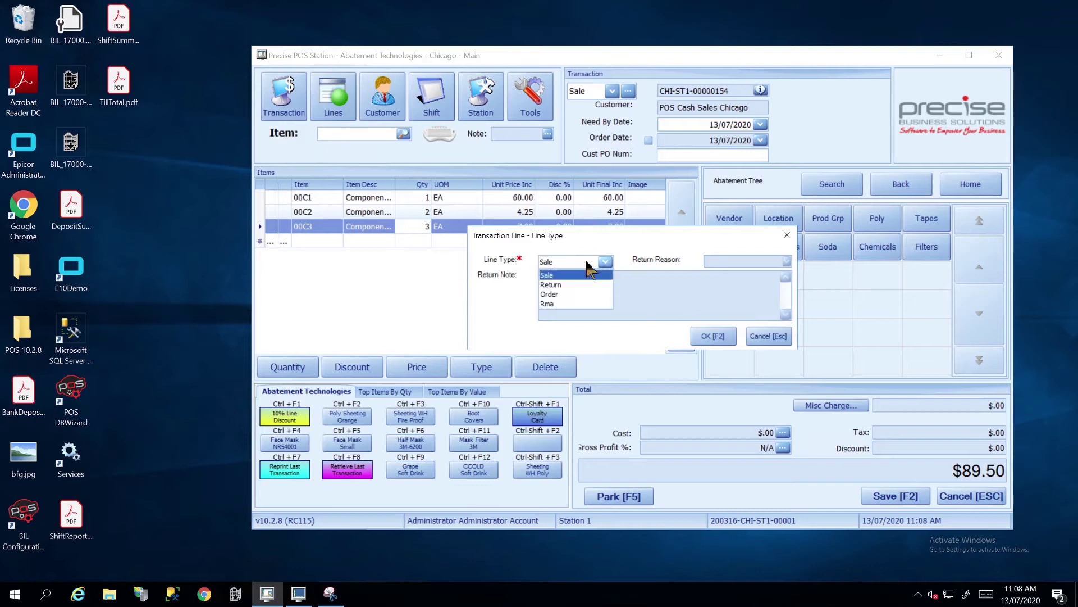
pyautogui.click(553, 283)
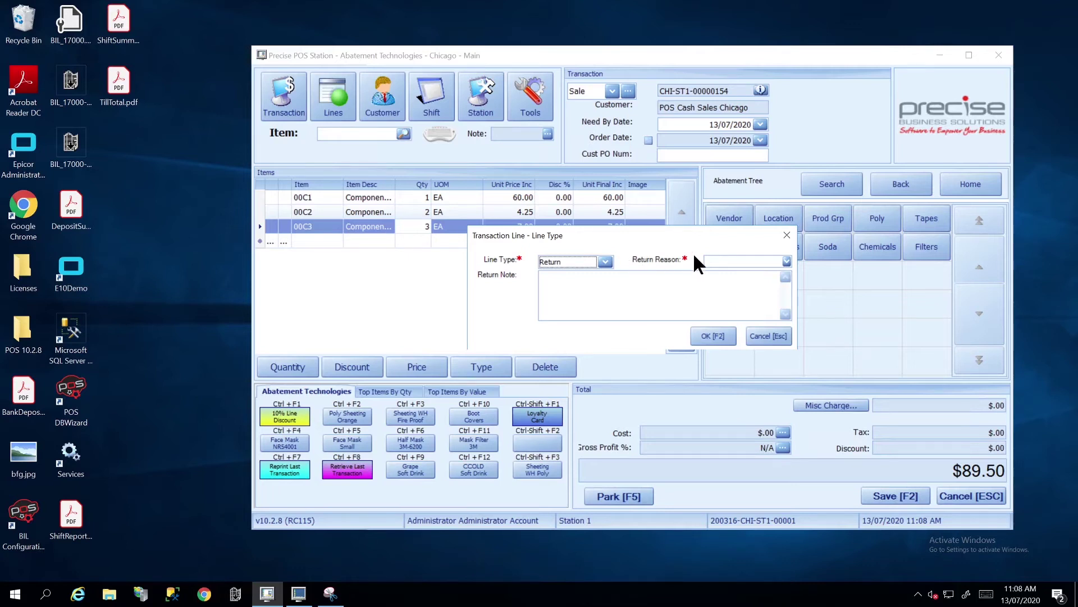
pyautogui.click(786, 261)
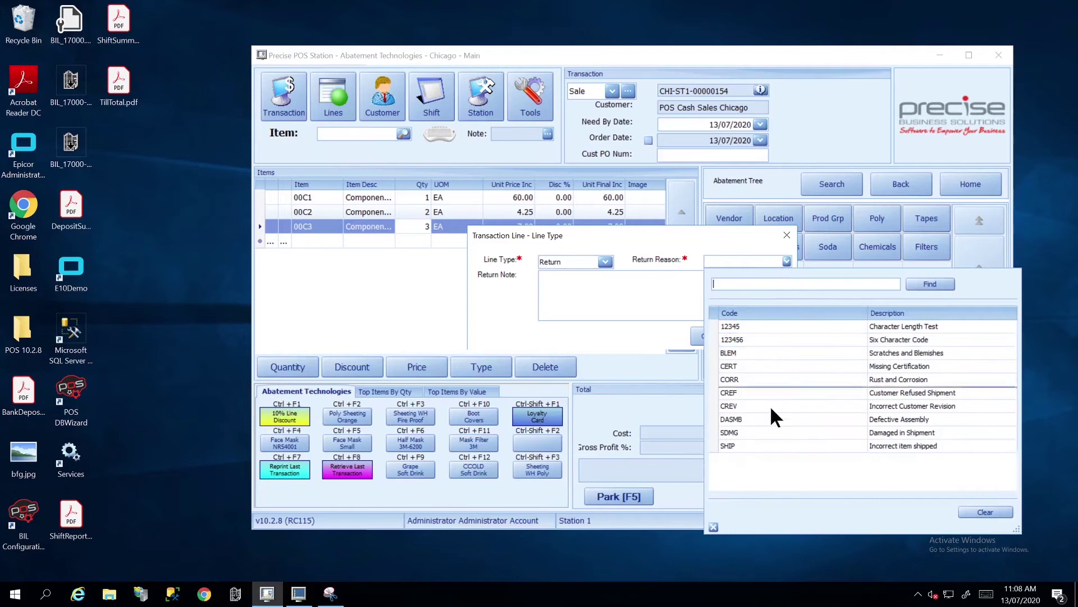
pyautogui.click(742, 431)
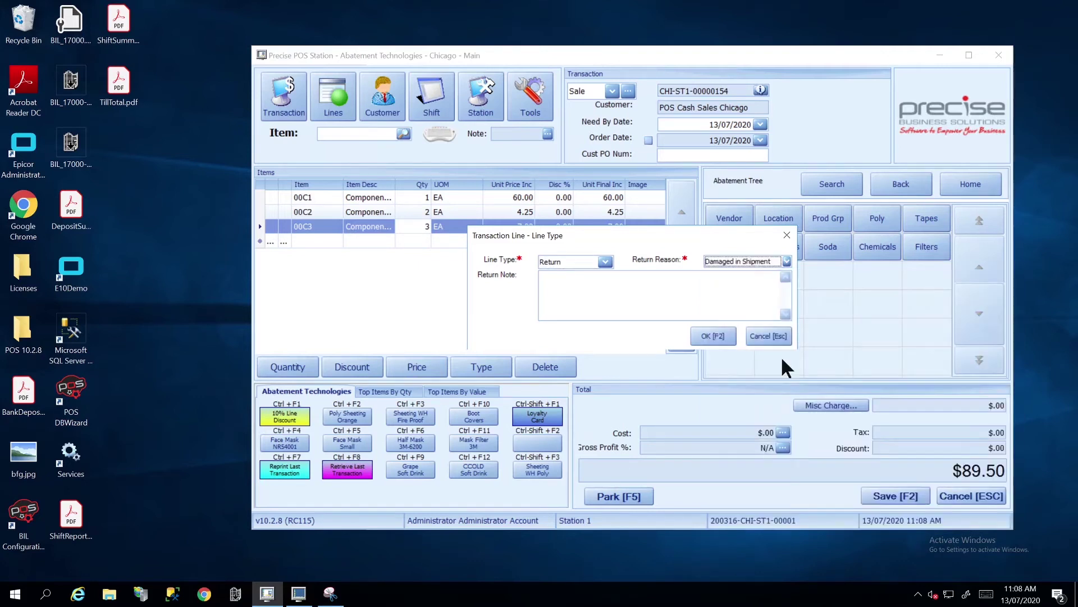
pyautogui.click(712, 335)
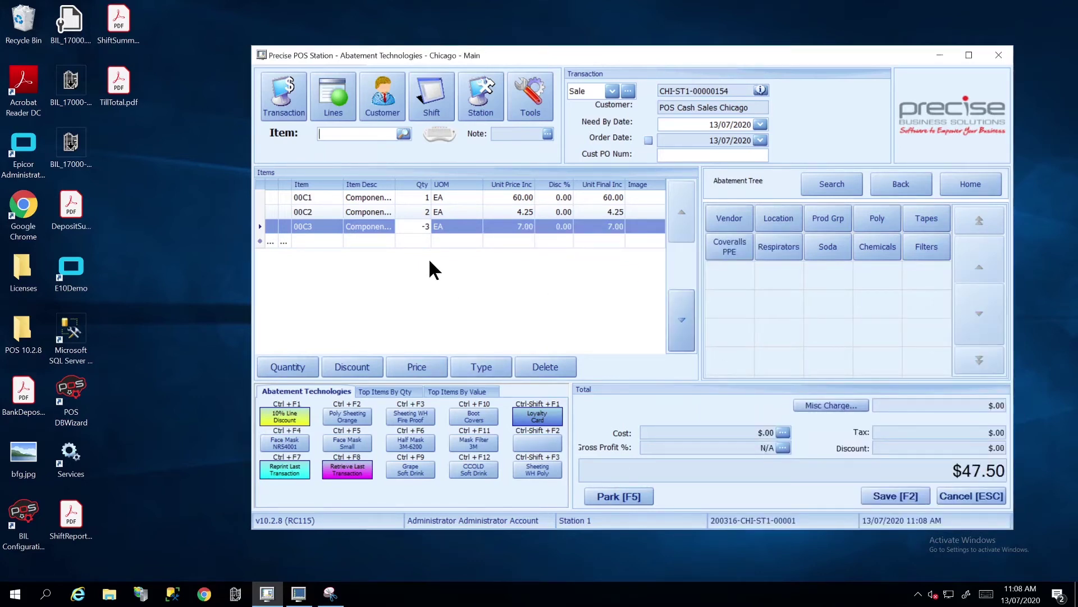
pyautogui.click(366, 239)
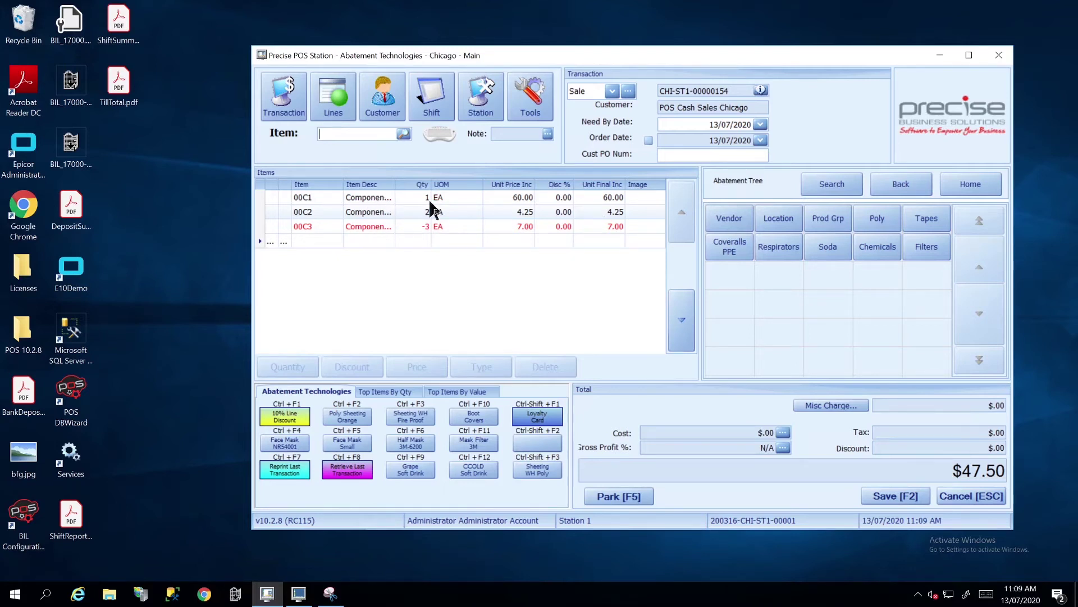
pyautogui.click(377, 225)
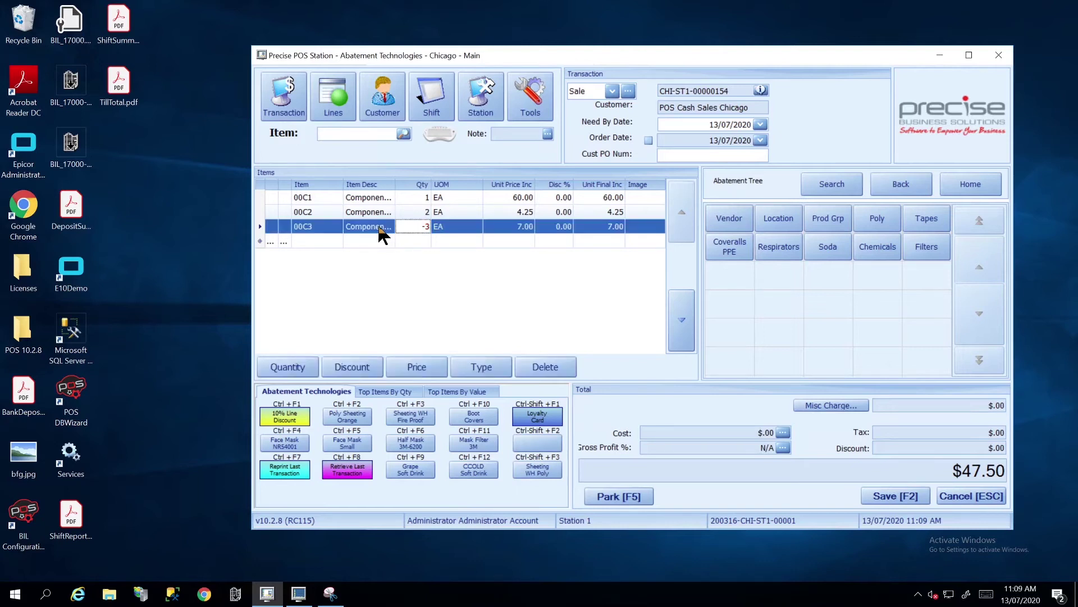
pyautogui.keyDown('ctrl'); pyautogui.click(370, 197); pyautogui.keyUp('ctrl')
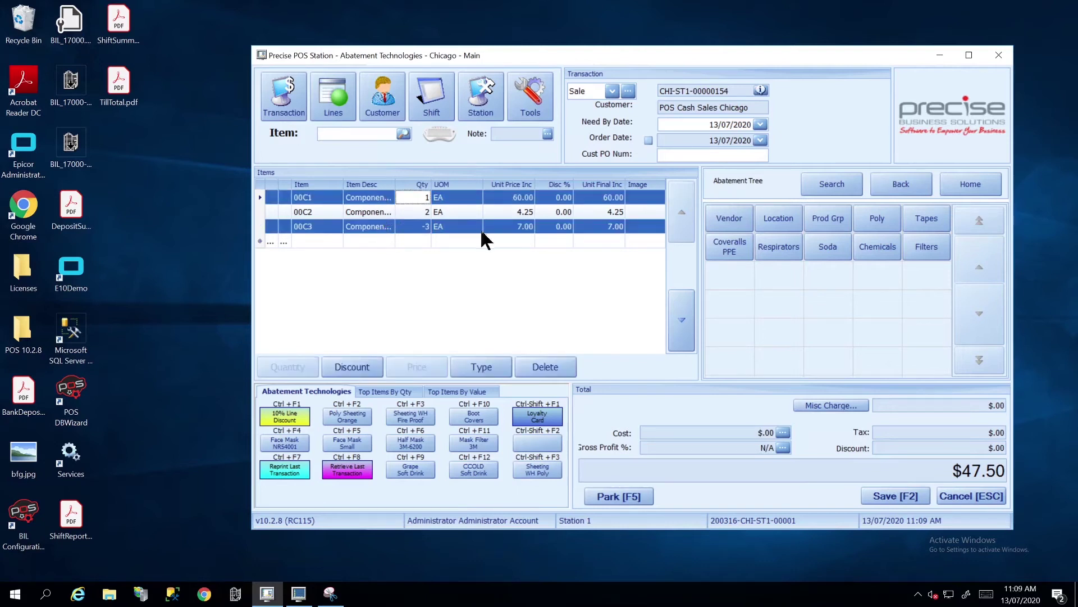
pyautogui.click(374, 198)
pyautogui.keyDown('shift'); pyautogui.click(372, 224); pyautogui.keyUp('shift')
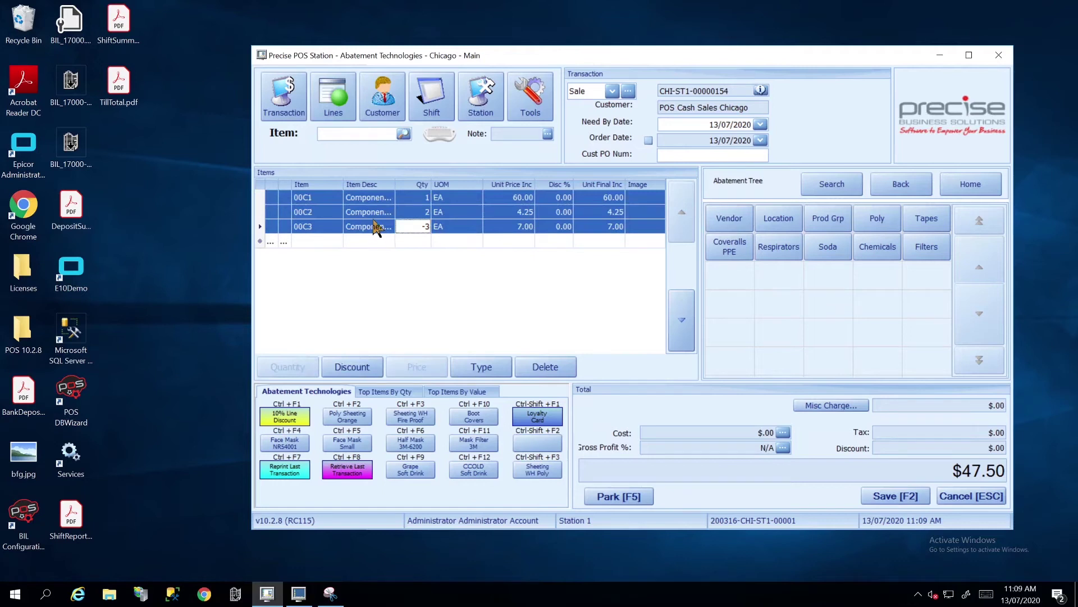
pyautogui.click(329, 111)
pyautogui.click(393, 308)
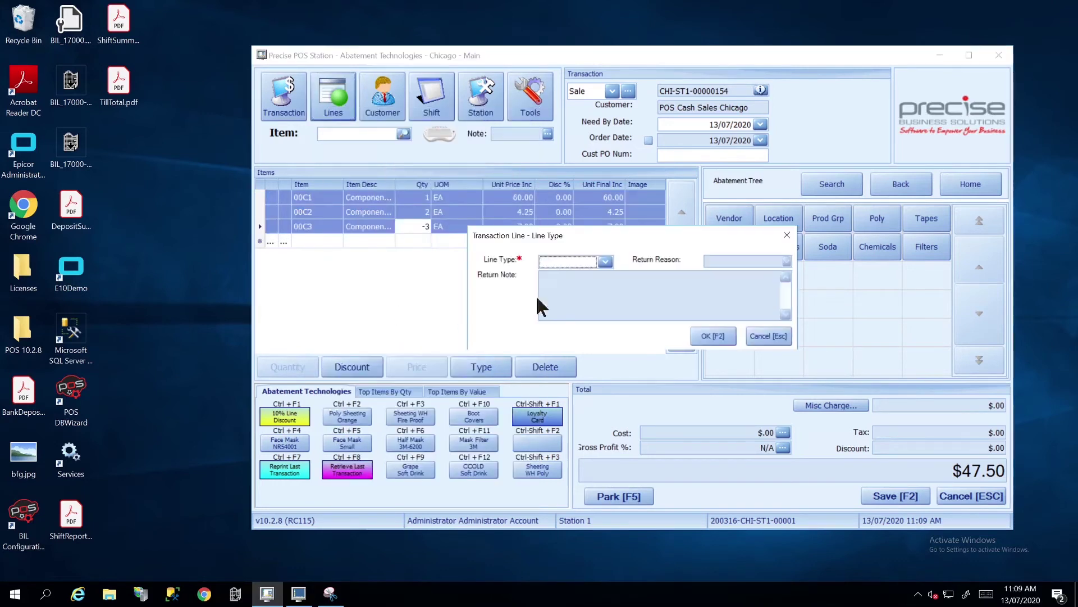
pyautogui.click(574, 260)
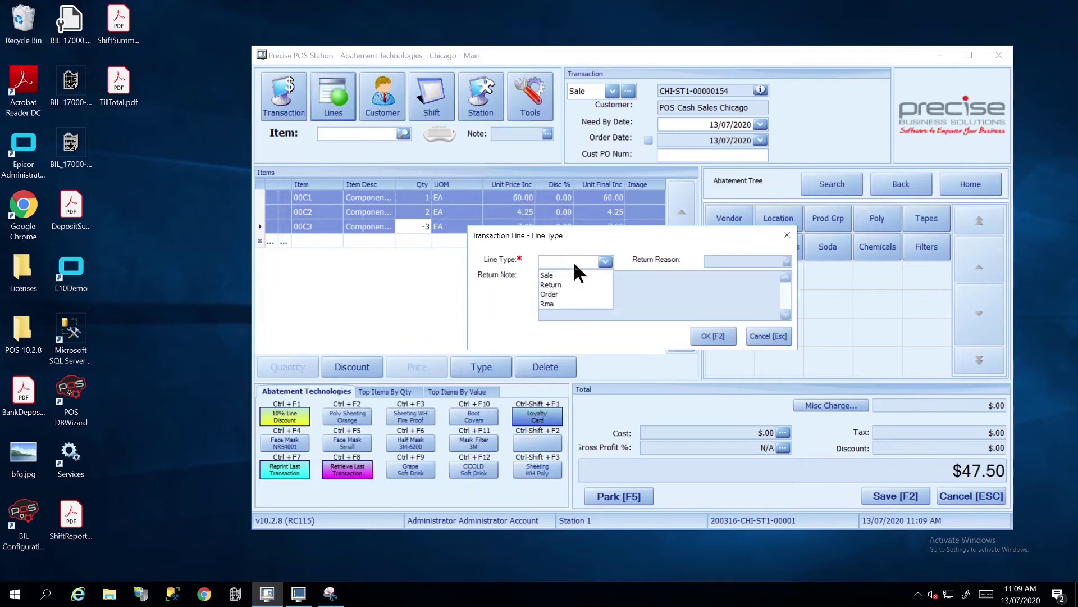
pyautogui.click(767, 337)
pyautogui.click(767, 337)
pyautogui.click(456, 241)
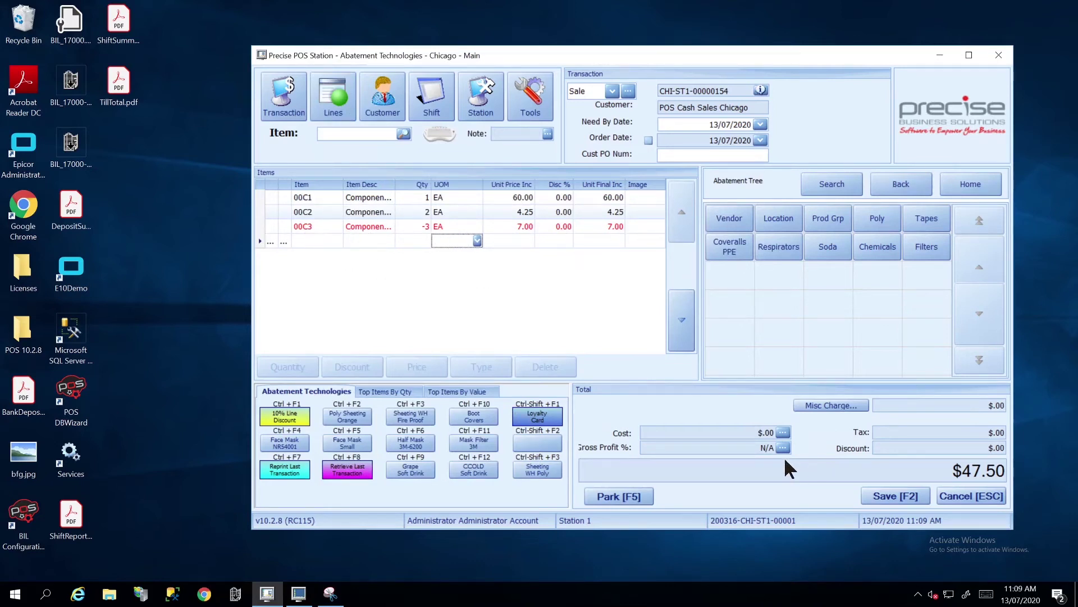
# Save and complete the transaction with a cash payment for the full amount, and close the tax invoice docket.
pyautogui.click(892, 494)
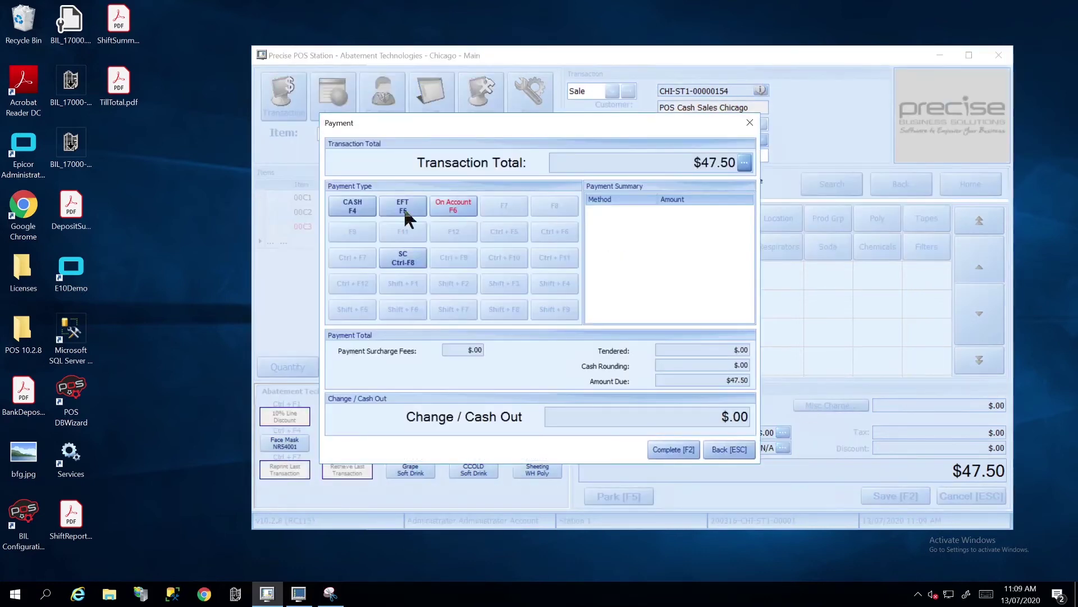
pyautogui.click(356, 206)
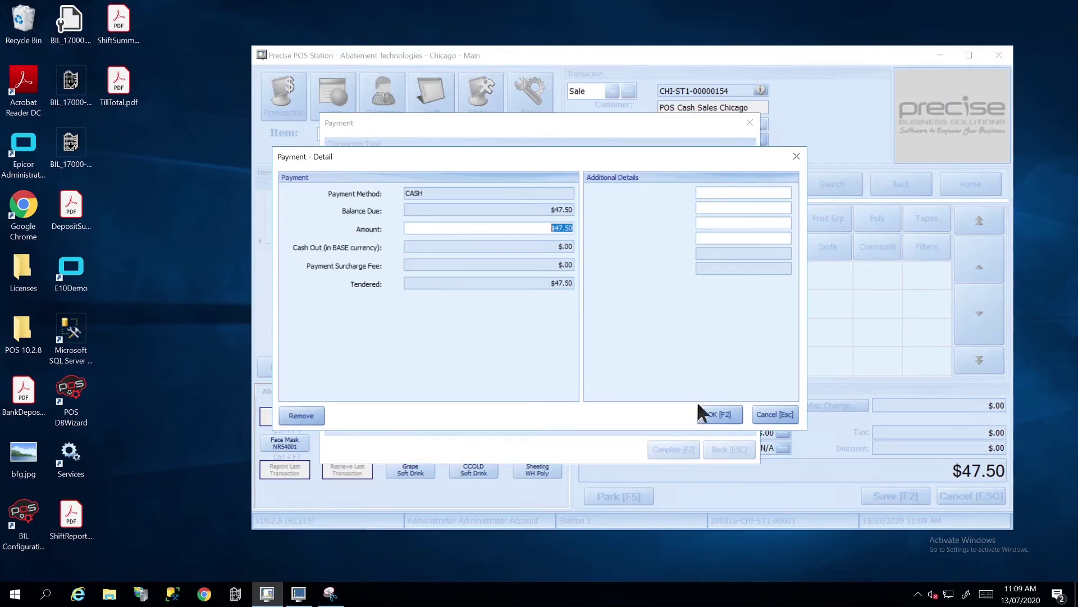
pyautogui.click(718, 415)
pyautogui.click(668, 448)
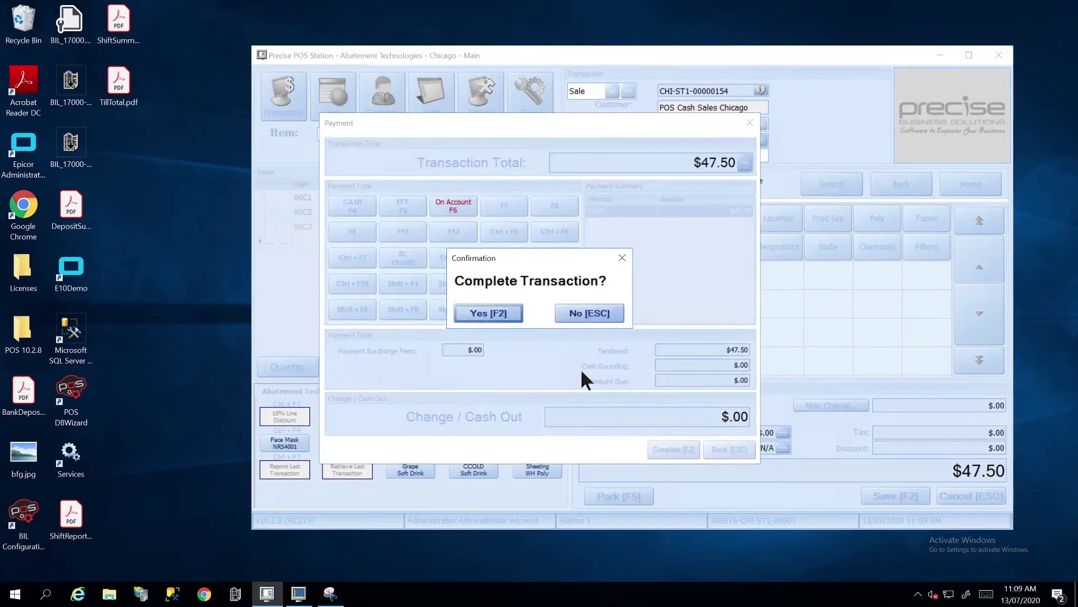
pyautogui.click(505, 318)
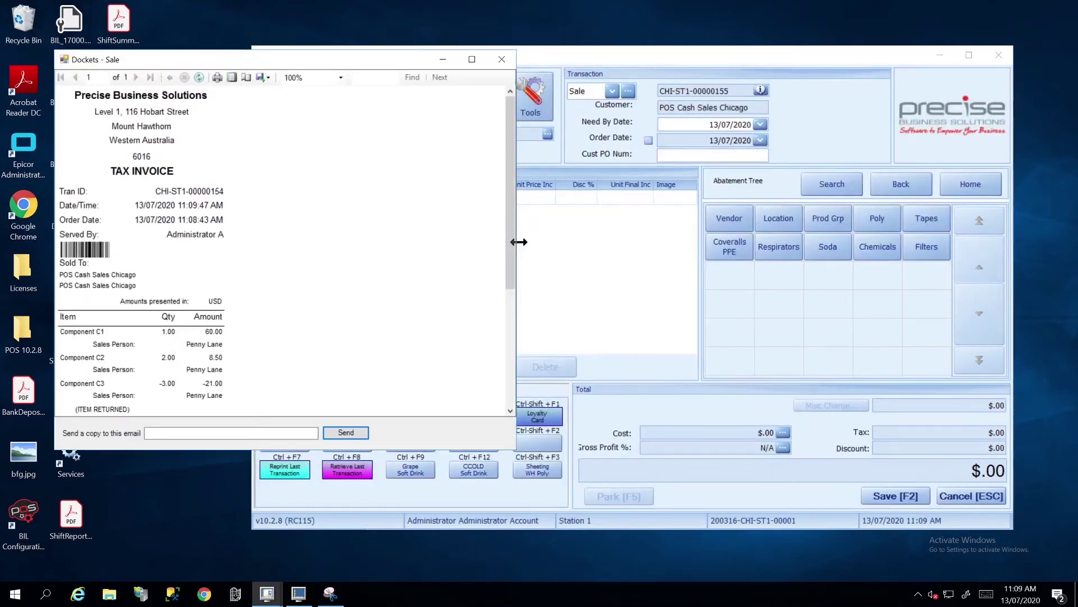
pyautogui.moveTo(517, 243); pyautogui.dragTo(300, 252)
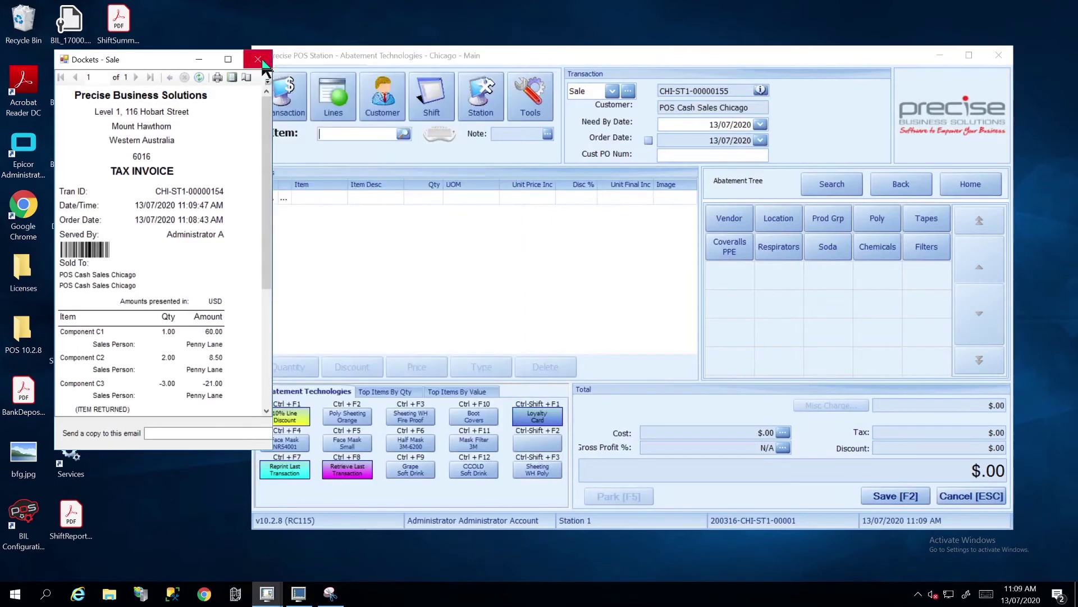
pyautogui.click(296, 58)
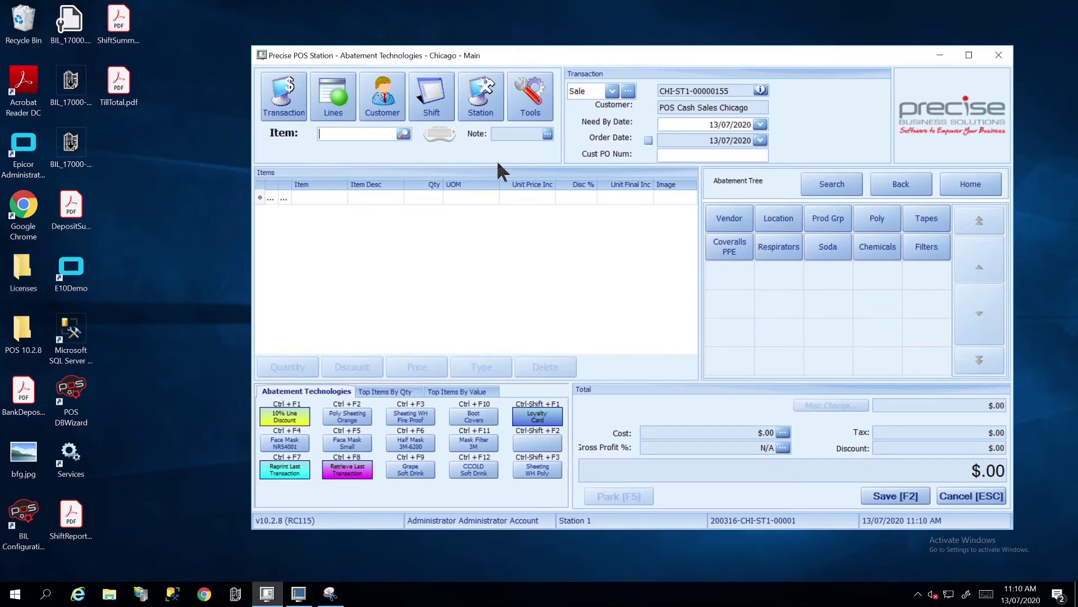
# Start a new Auto Return transaction and bring up the original tax invoice in Snipping Tool beside it.
pyautogui.click(283, 102)
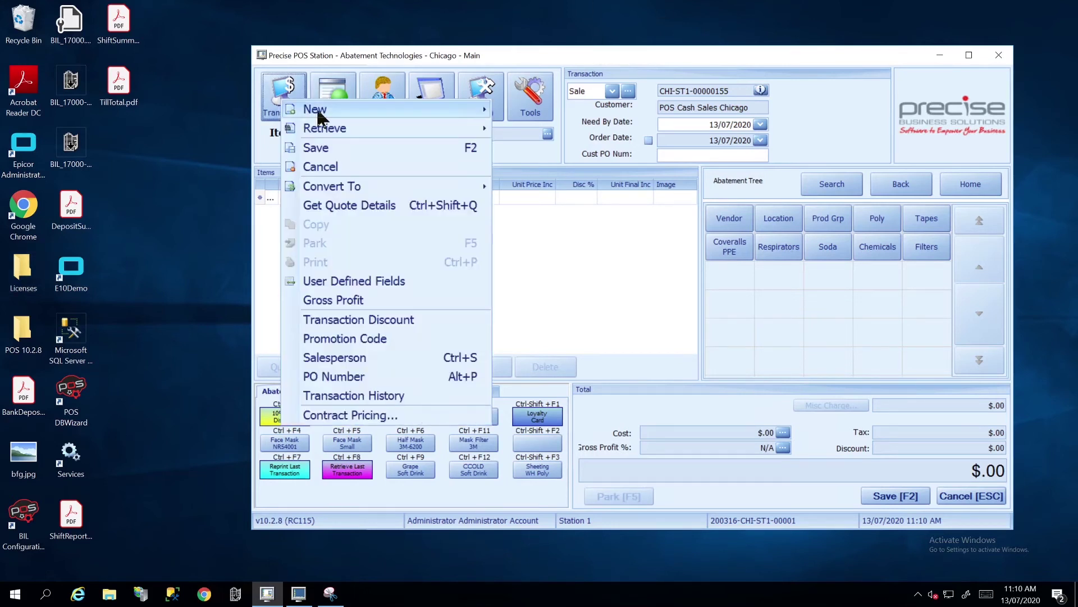
pyautogui.moveTo(323, 114)
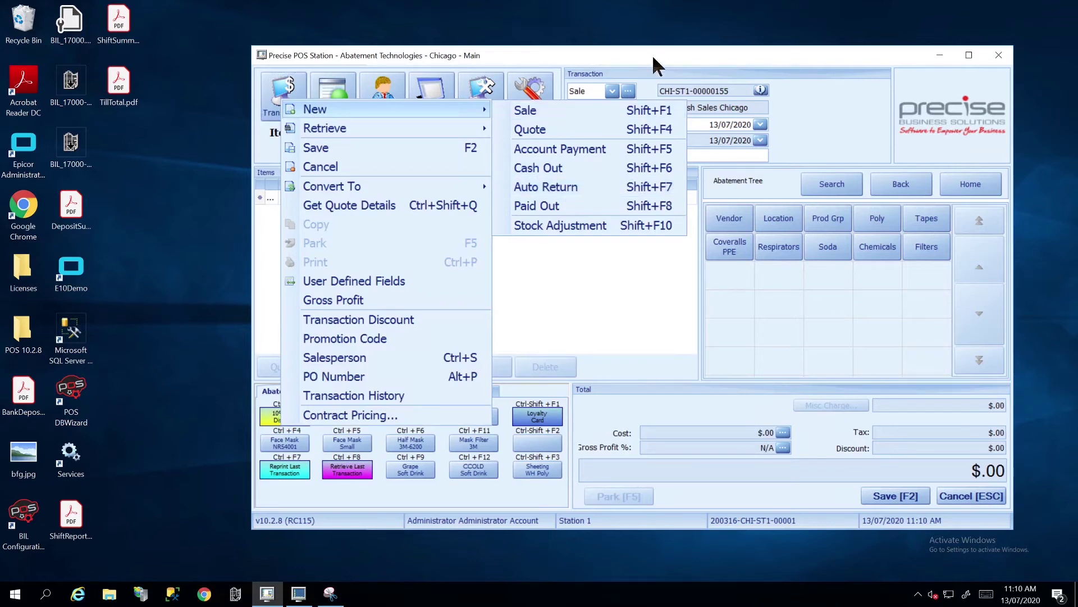
pyautogui.press('Escape')
pyautogui.press('Escape')
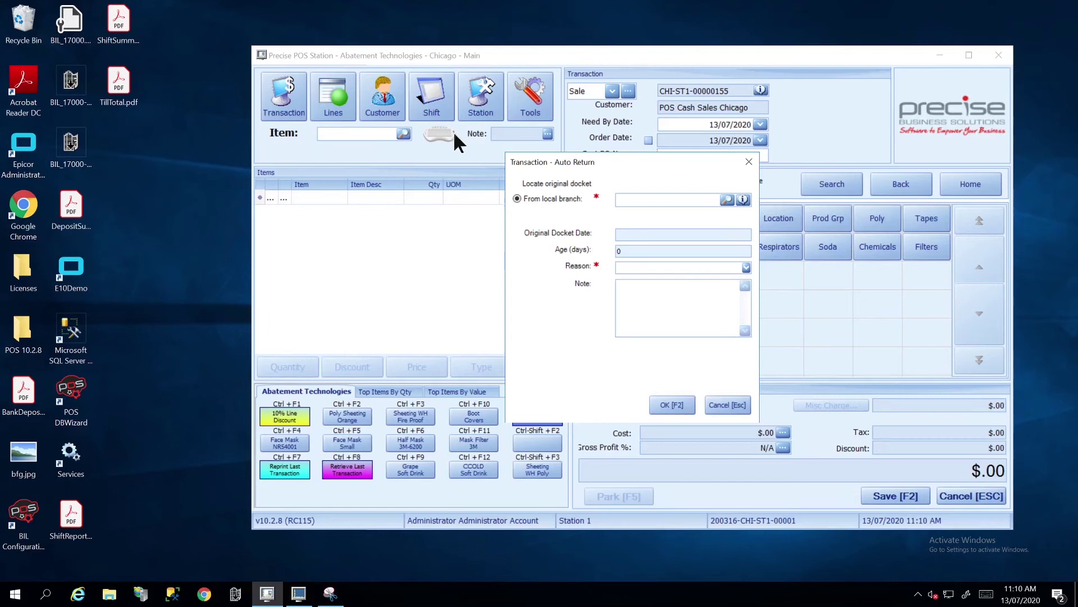
pyautogui.click(333, 597)
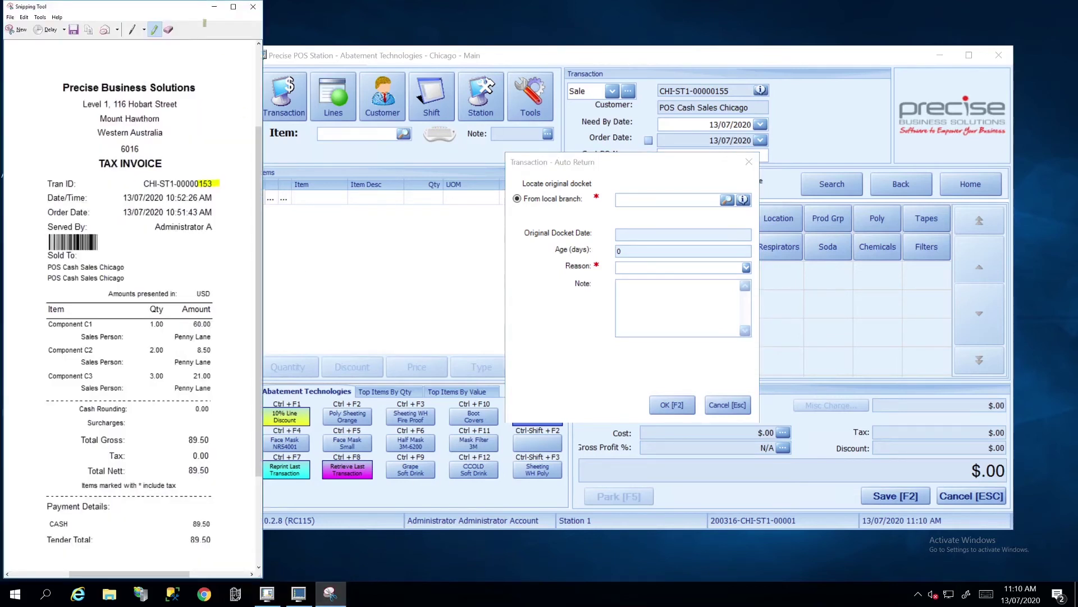
pyautogui.moveTo(155, 7); pyautogui.dragTo(197, 11)
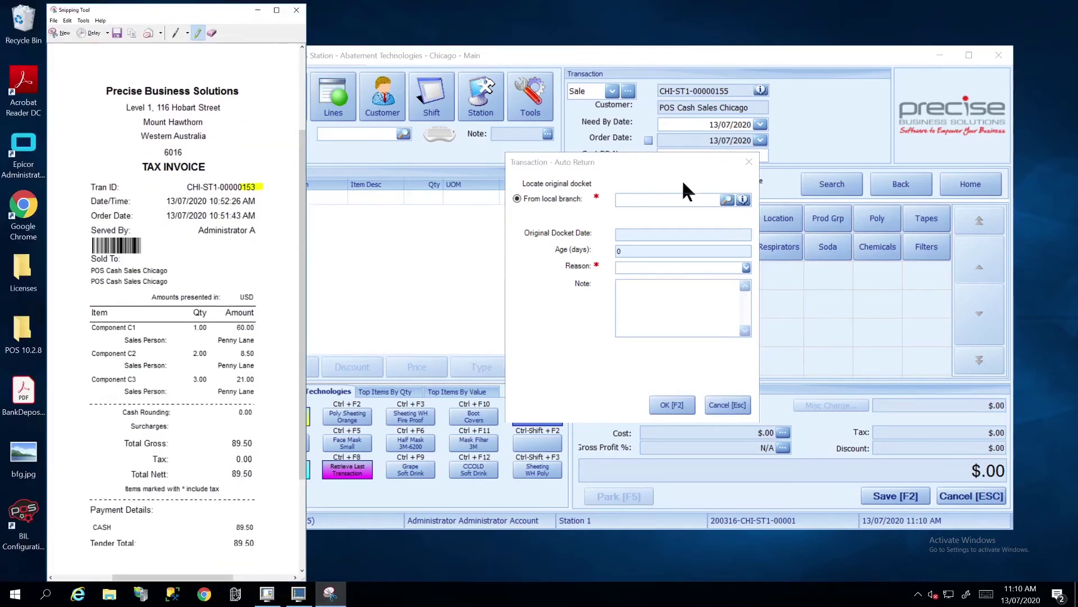
# Search the local branch's transactions dated 13/07/2020 and choose the docket matching the invoice's highlighted transaction ID as the original docket.
pyautogui.click(726, 200)
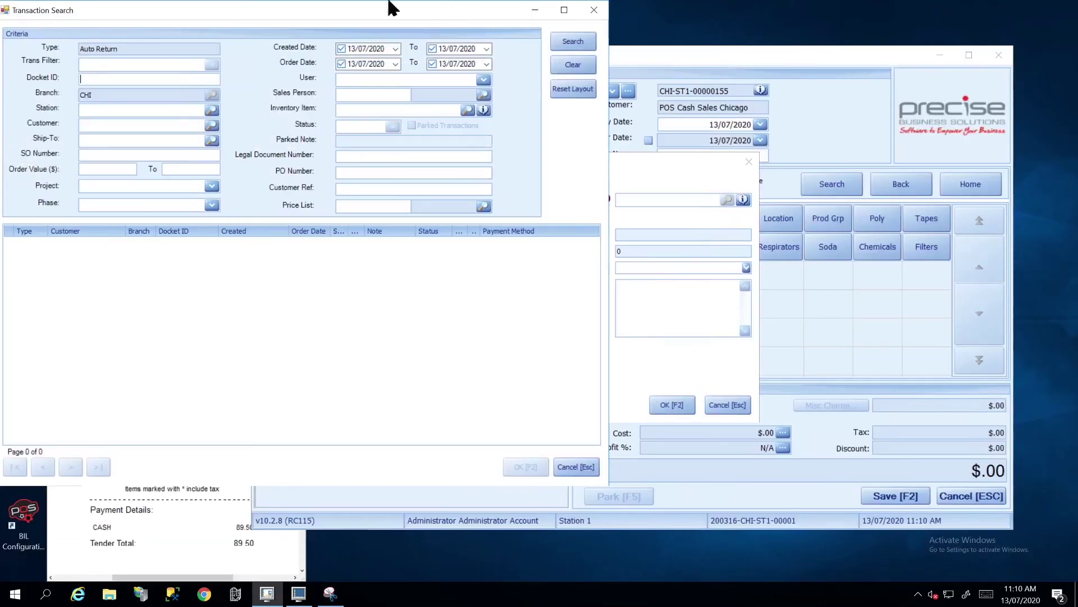
pyautogui.moveTo(245, 9); pyautogui.dragTo(600, 69)
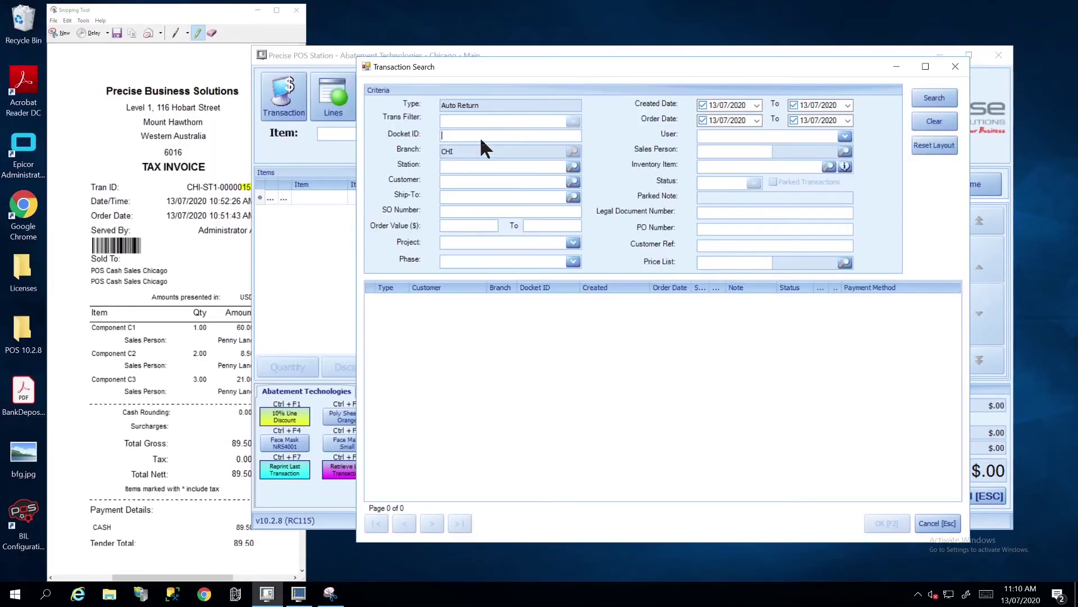
pyautogui.click(247, 22)
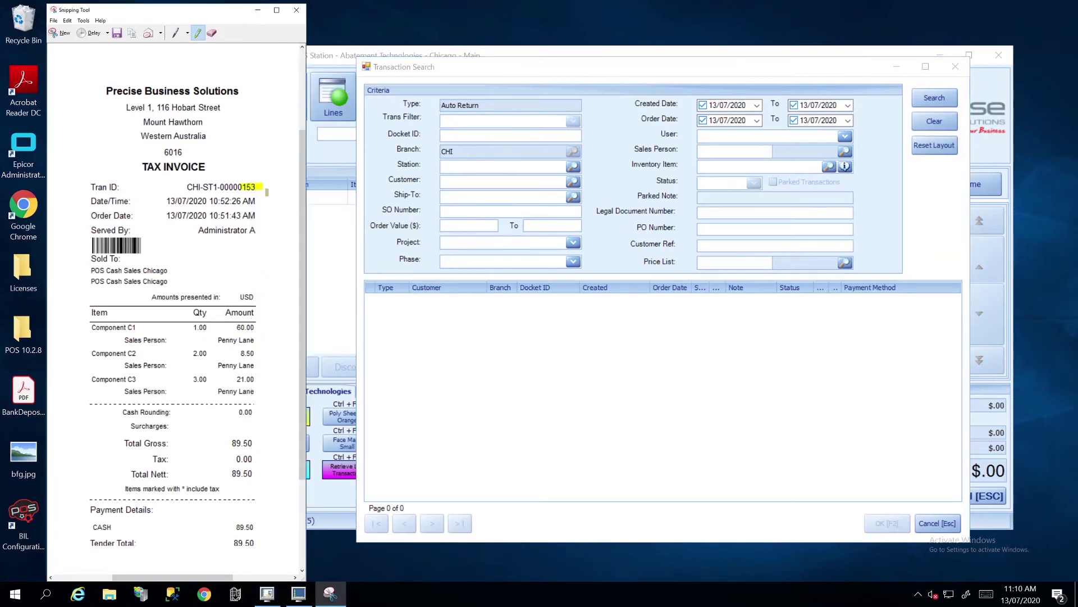
pyautogui.click(925, 103)
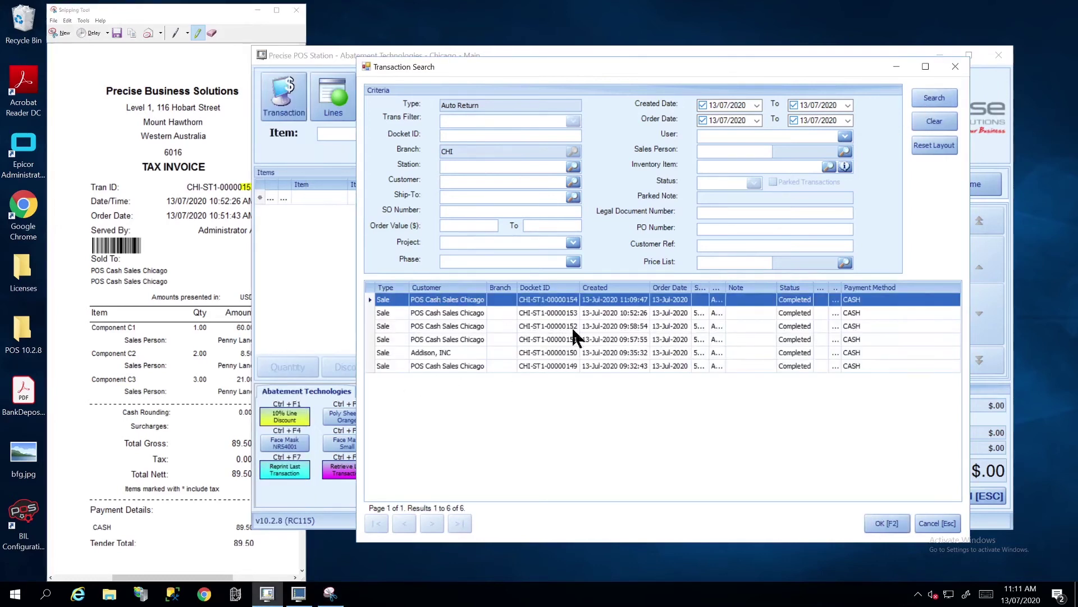
pyautogui.click(569, 310)
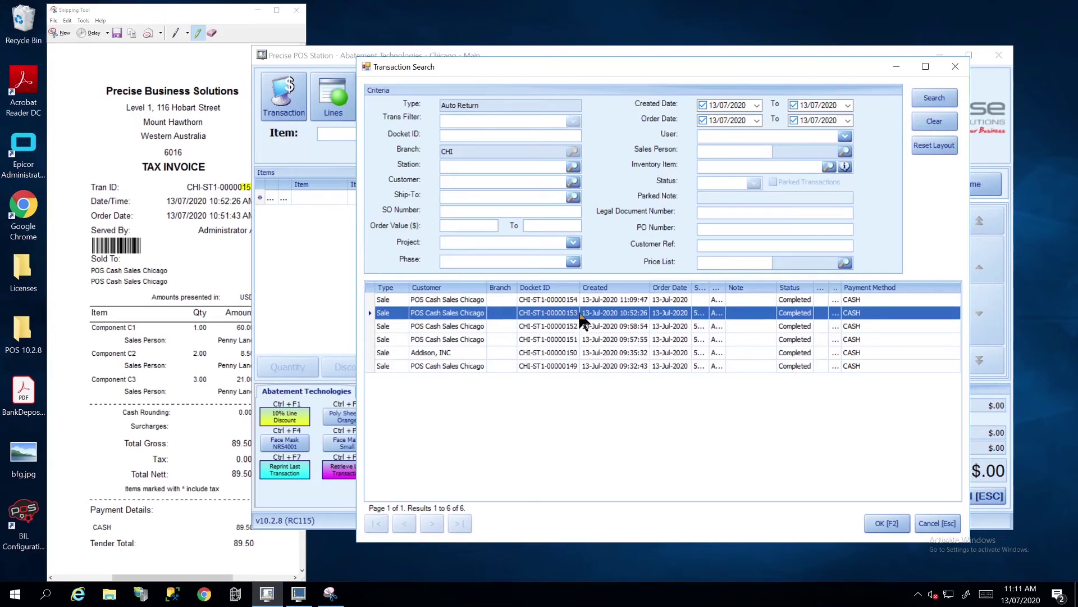
pyautogui.click(236, 23)
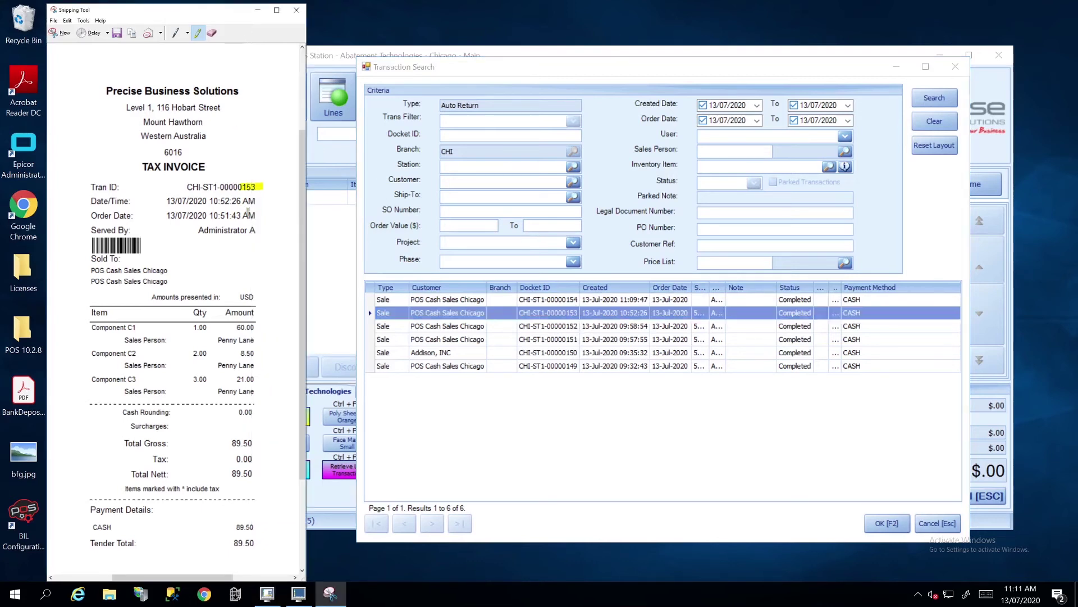
pyautogui.doubleClick(559, 314)
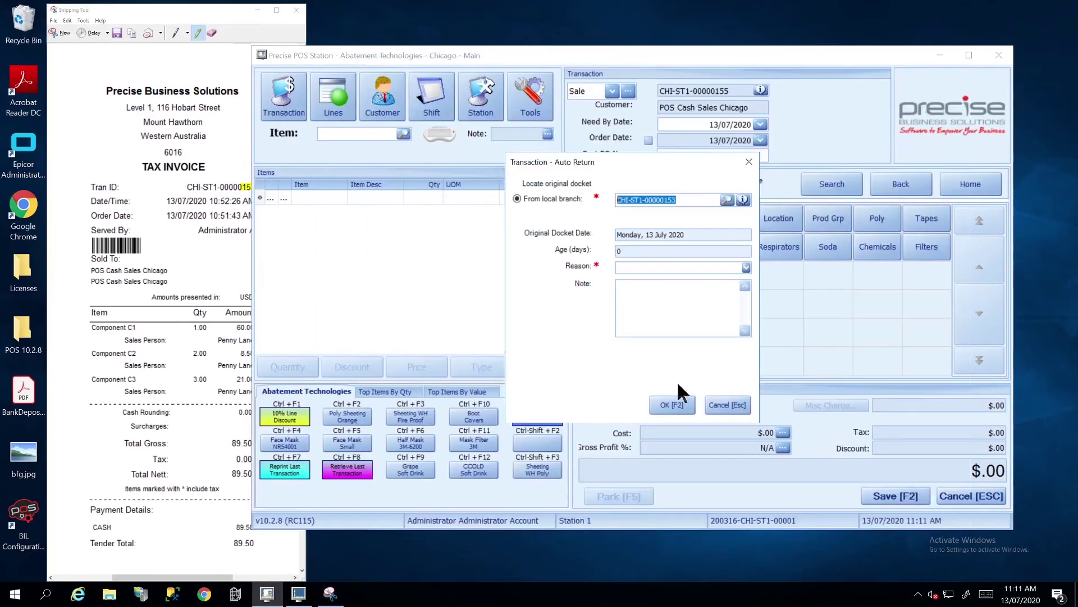
# Set the Auto Return reason to Incorrect item shipped and load the original docket's lines into the transaction.
pyautogui.click(639, 266)
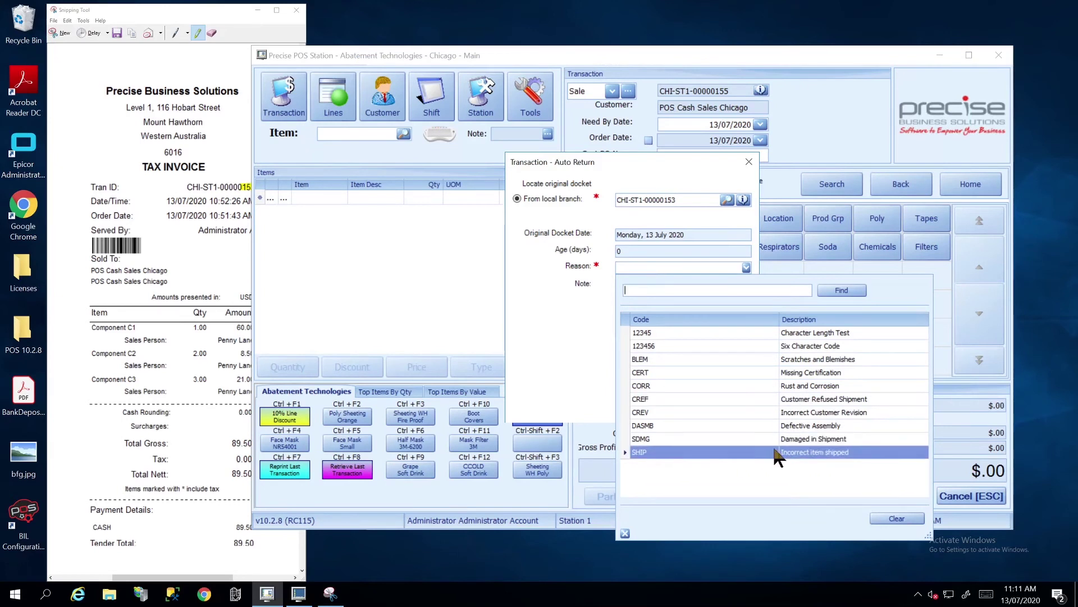
pyautogui.click(642, 450)
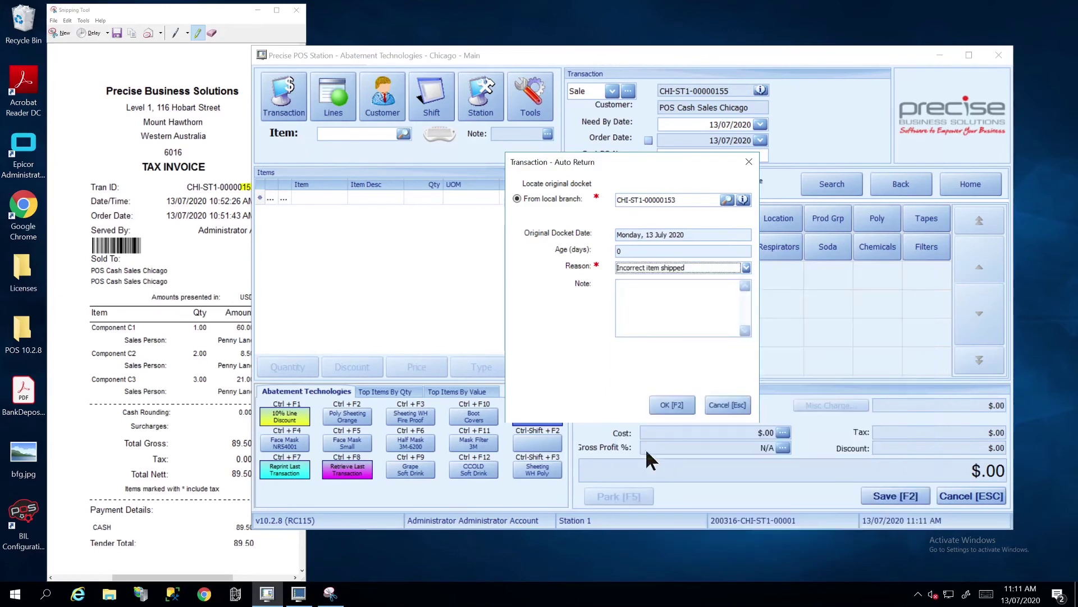
pyautogui.click(671, 404)
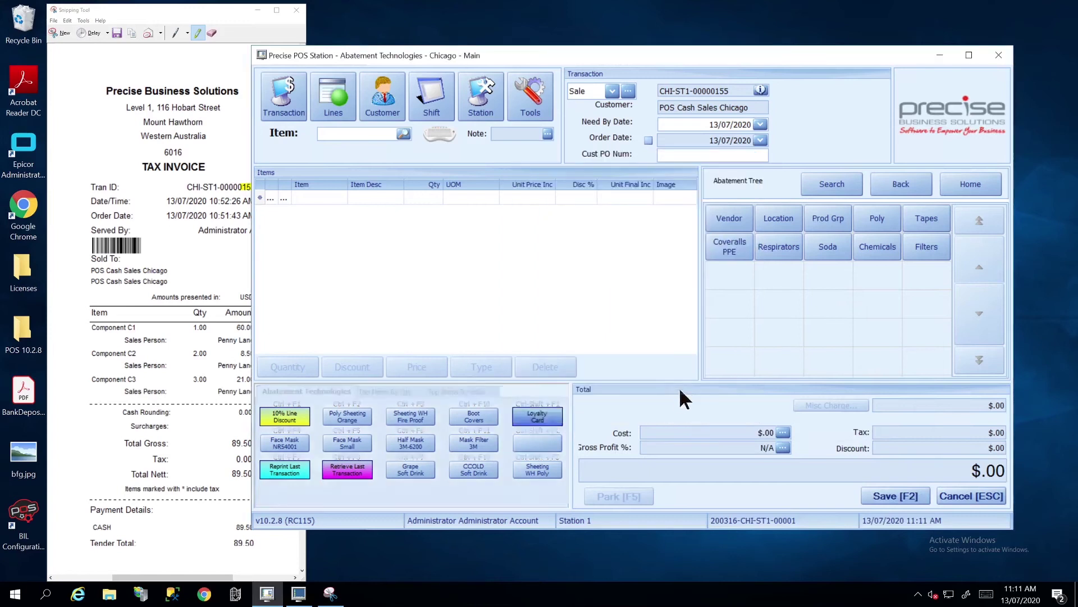
# Delete the 00C1 and 00C2 return lines together, keeping only the 00C3 line in the transaction.
pyautogui.click(313, 240)
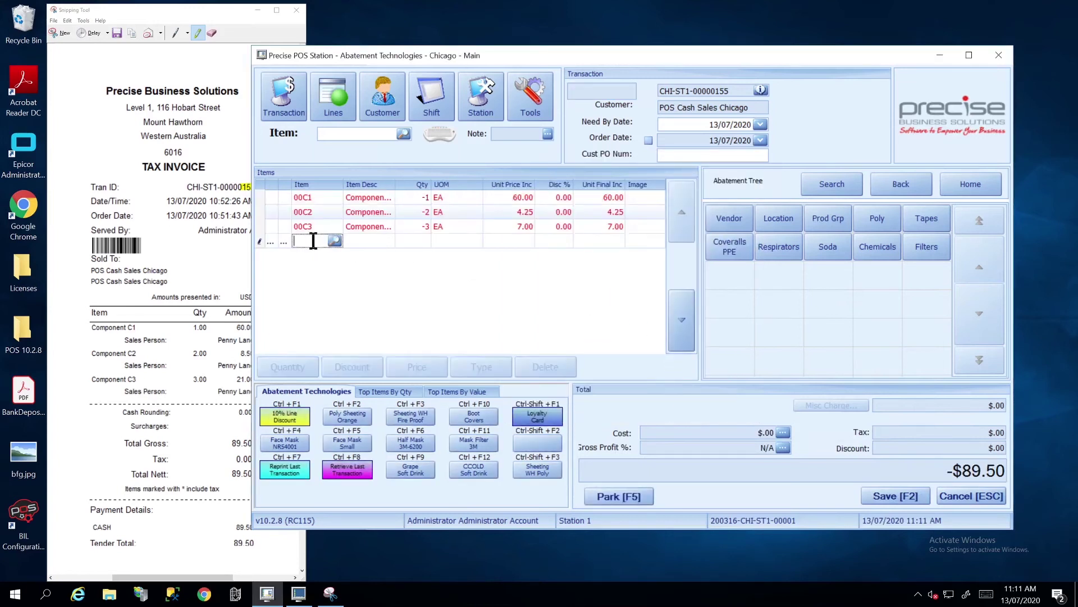
pyautogui.click(360, 243)
pyautogui.click(369, 194)
pyautogui.hotkey('shift', 'Down')
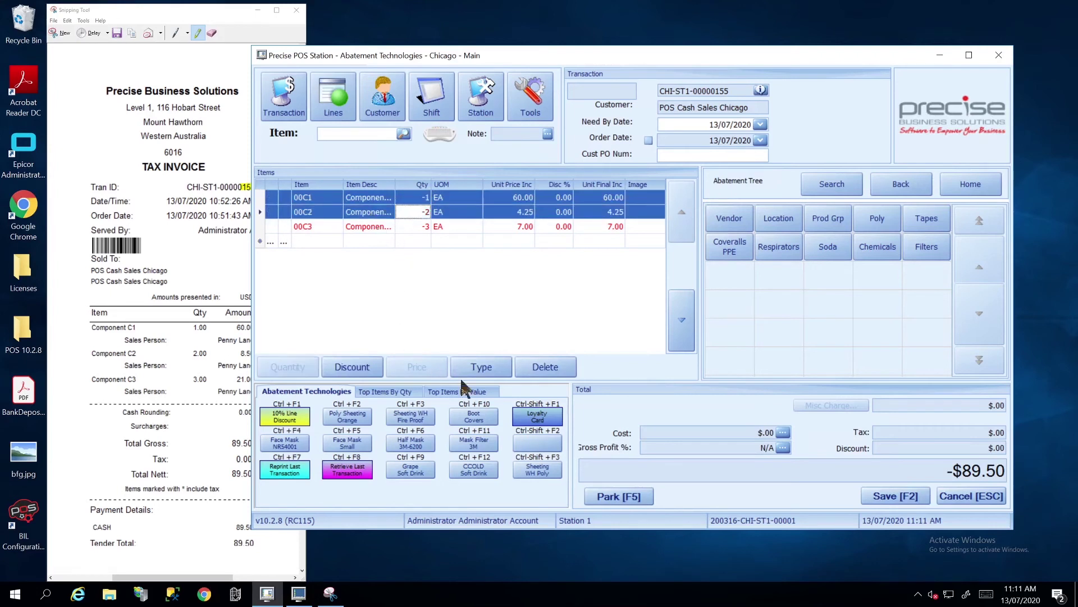
pyautogui.click(548, 366)
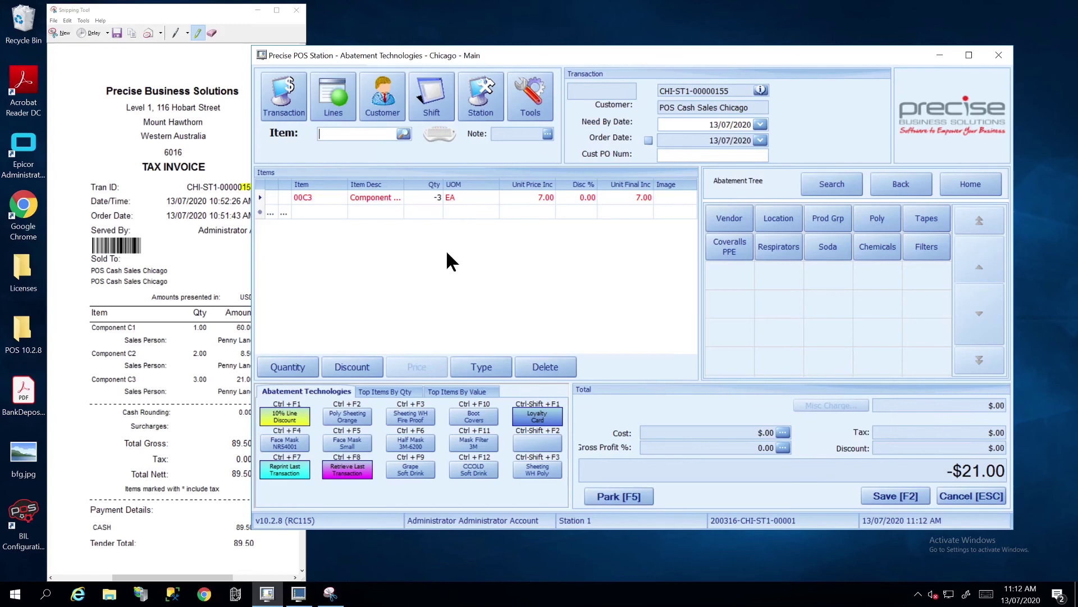
# Add sale lines for item 00C2 with quantity 2 and item 00C1 with quantity 1 below the 00C3 return line.
pyautogui.click(319, 212)
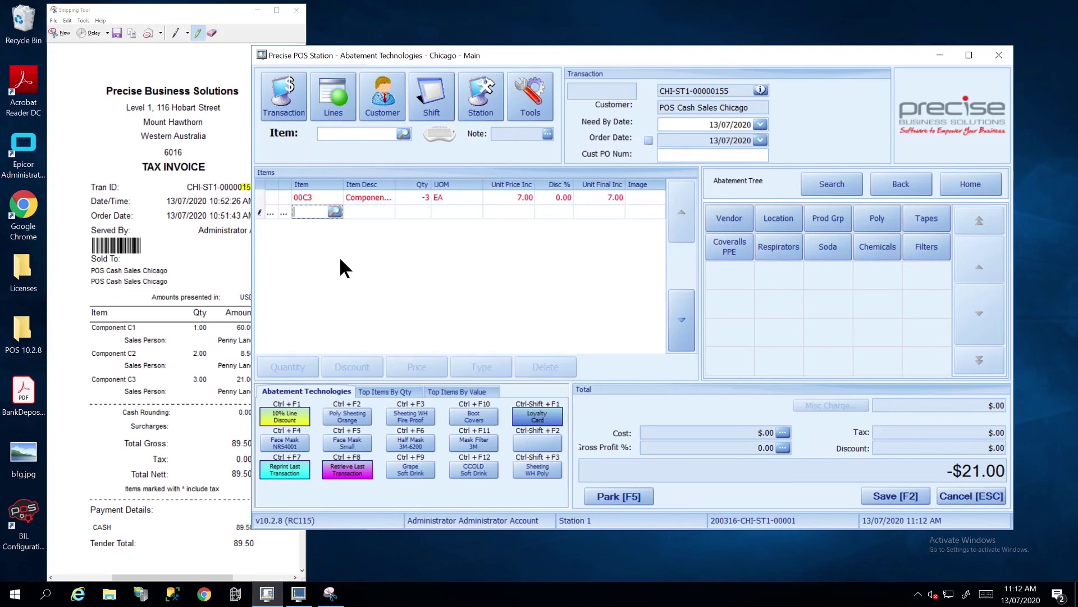
pyautogui.write('00C2')
pyautogui.press('Return')
pyautogui.click(302, 226)
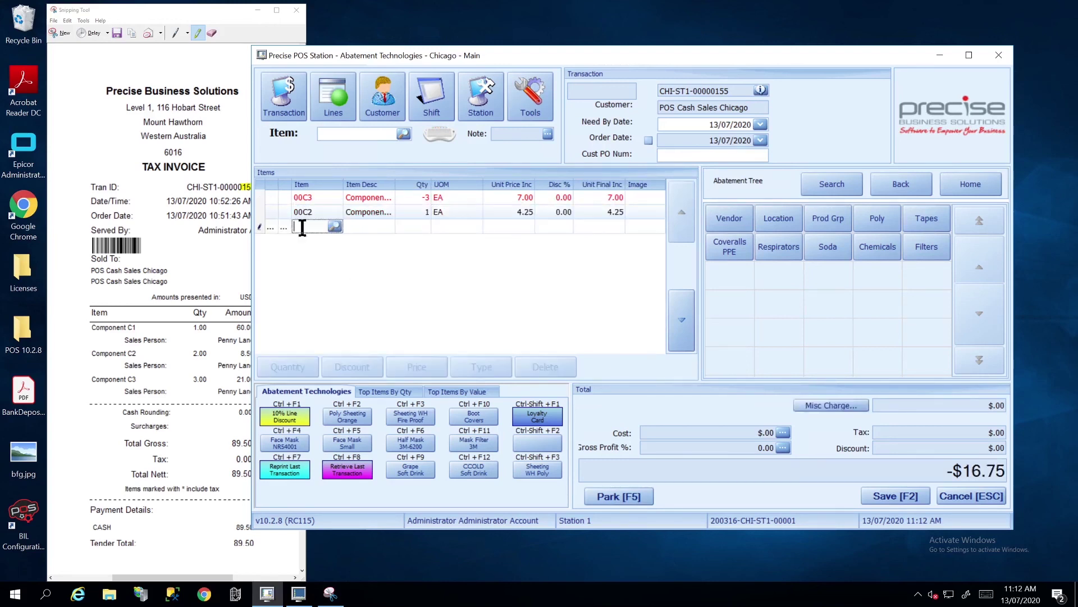
pyautogui.write('00C1')
pyautogui.press('Return')
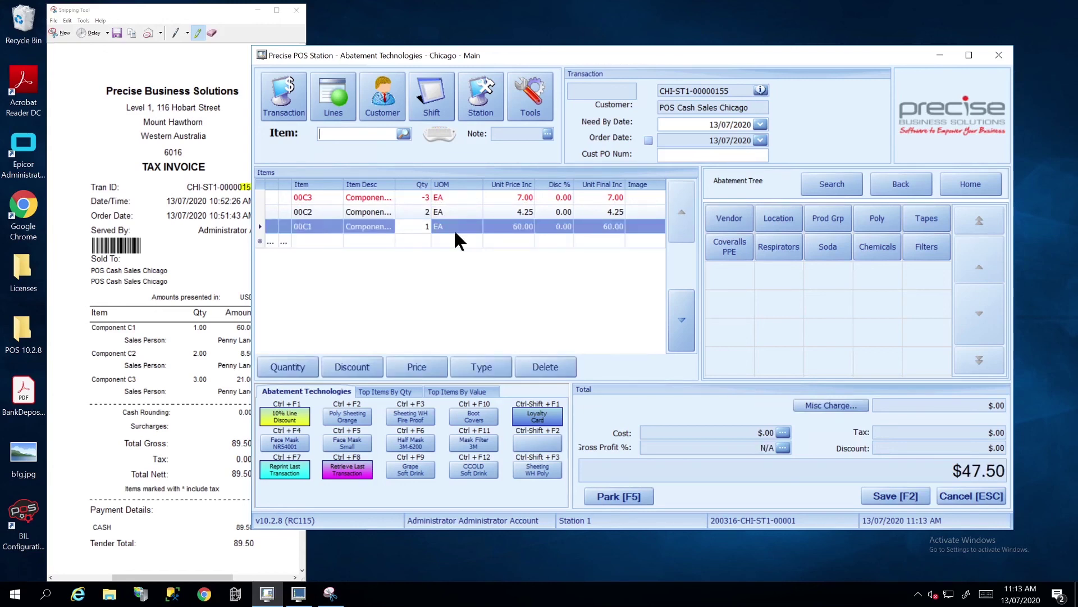
pyautogui.press('Down')
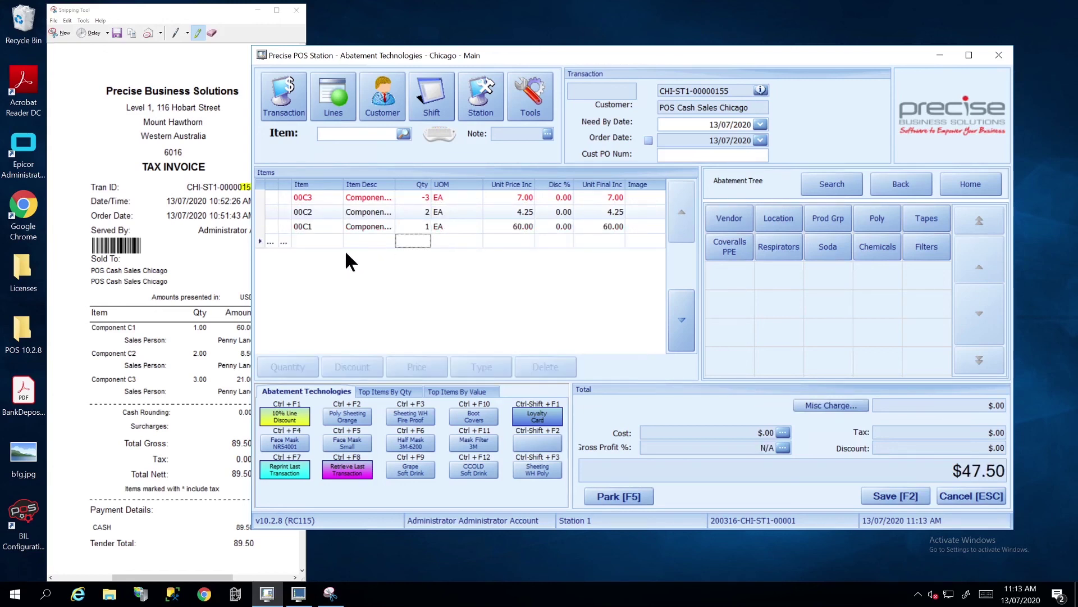
# Change the 00C1 line from Sale to a different line type and apply the change.
pyautogui.click(361, 225)
pyautogui.rightClick(362, 224)
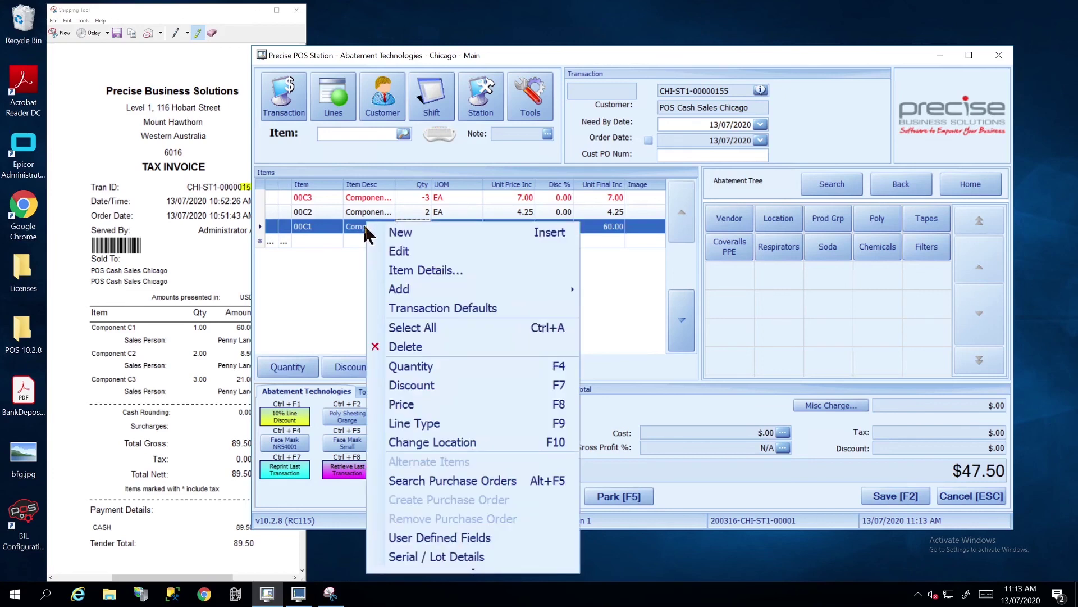
pyautogui.click(429, 424)
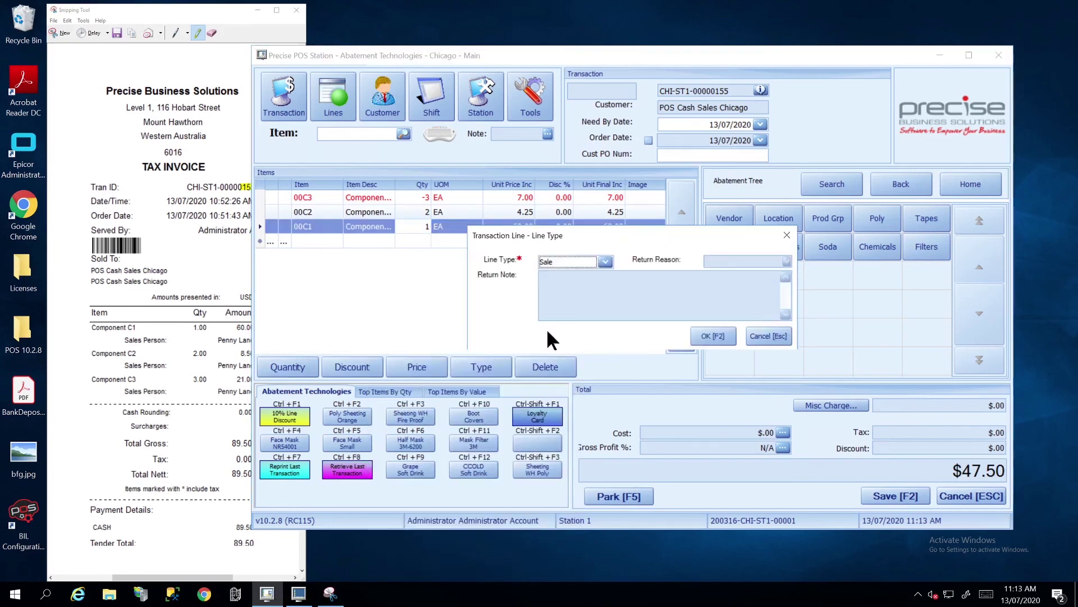
pyautogui.click(565, 258)
pyautogui.click(562, 295)
pyautogui.click(711, 334)
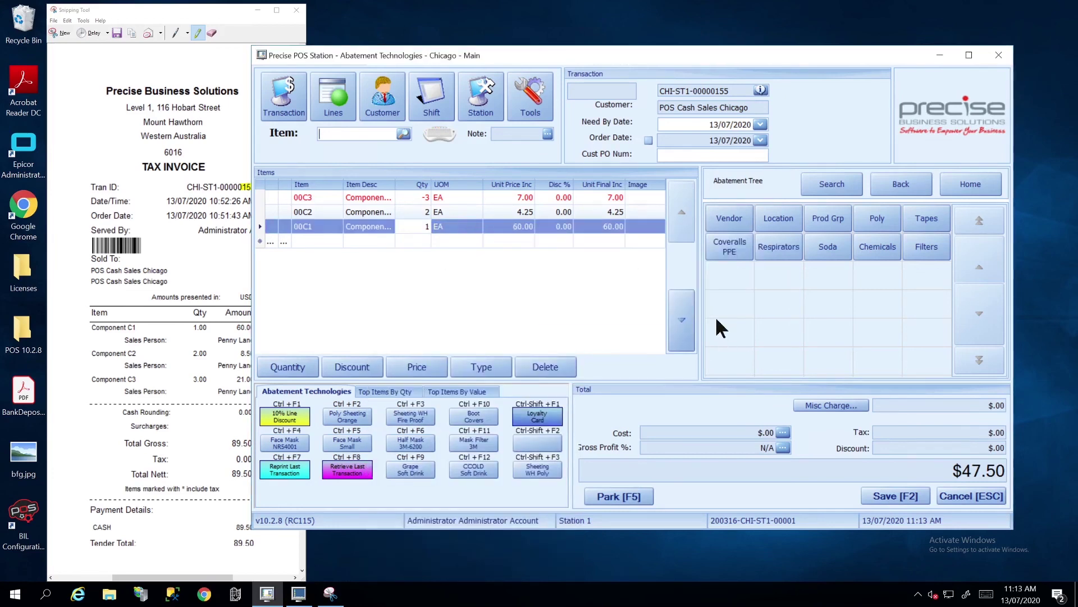
pyautogui.click(357, 226)
pyautogui.click(368, 240)
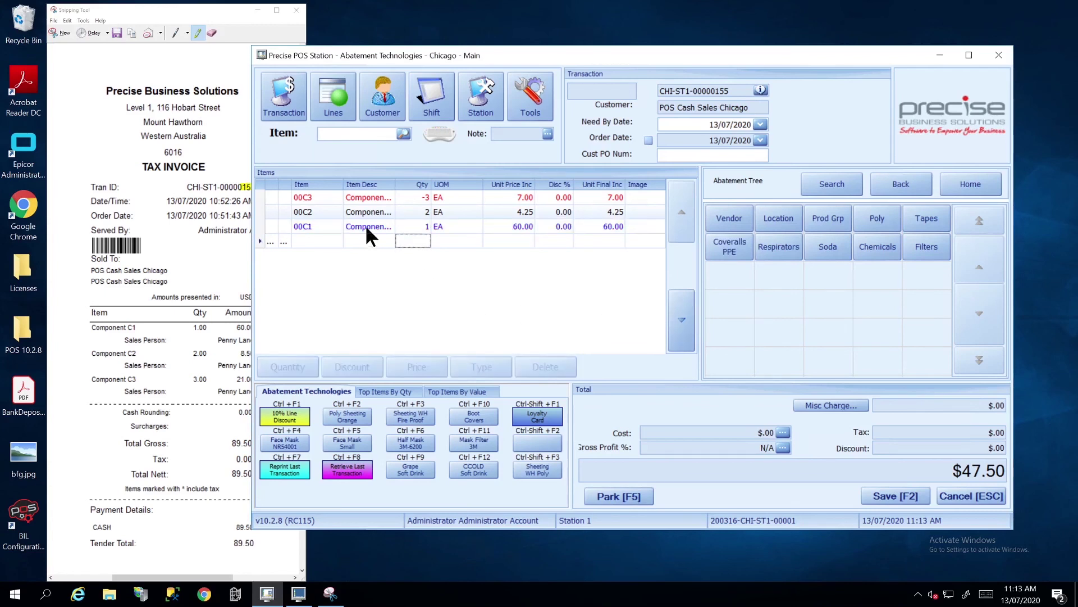
pyautogui.click(366, 198)
pyautogui.click(368, 225)
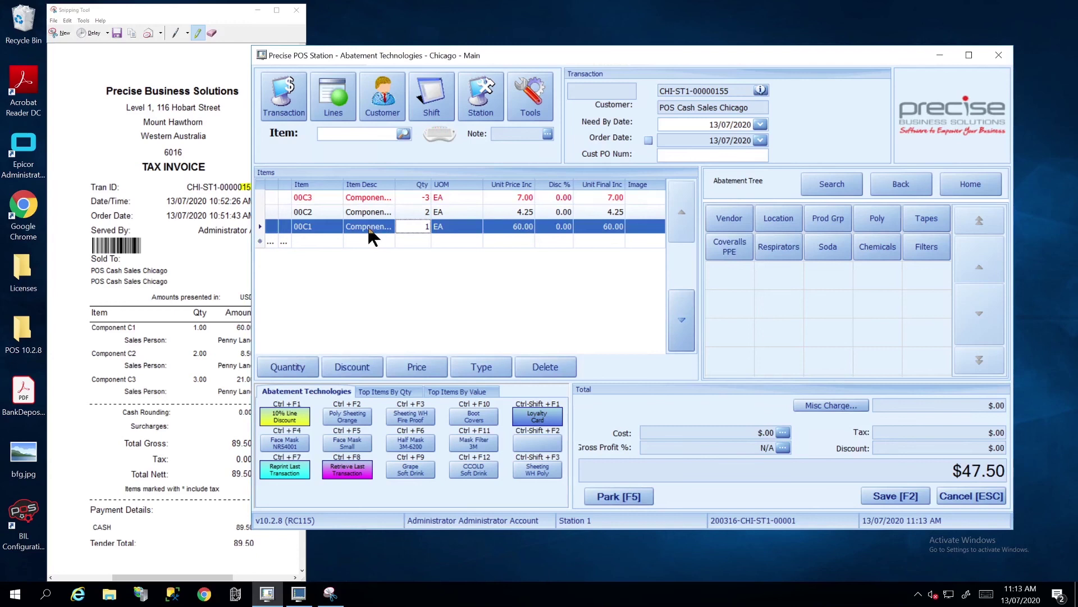
pyautogui.click(368, 212)
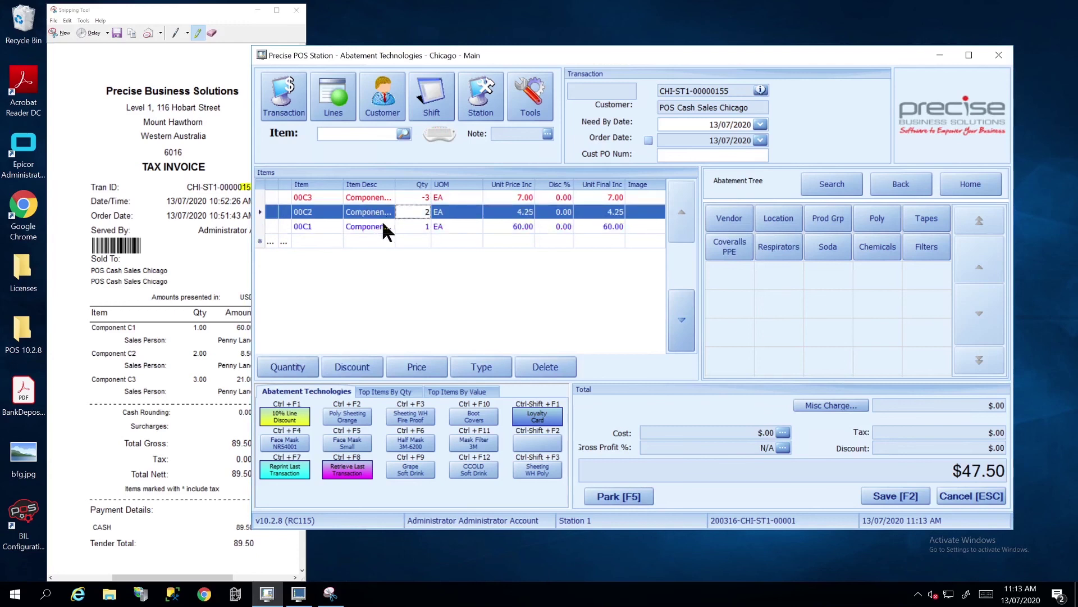
pyautogui.click(366, 223)
pyautogui.click(369, 239)
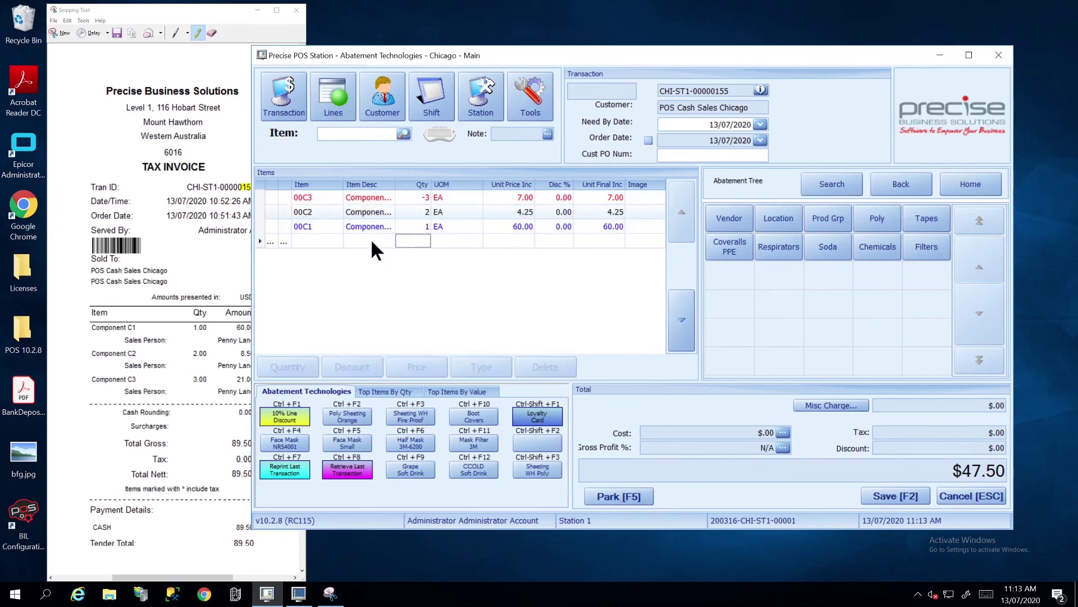